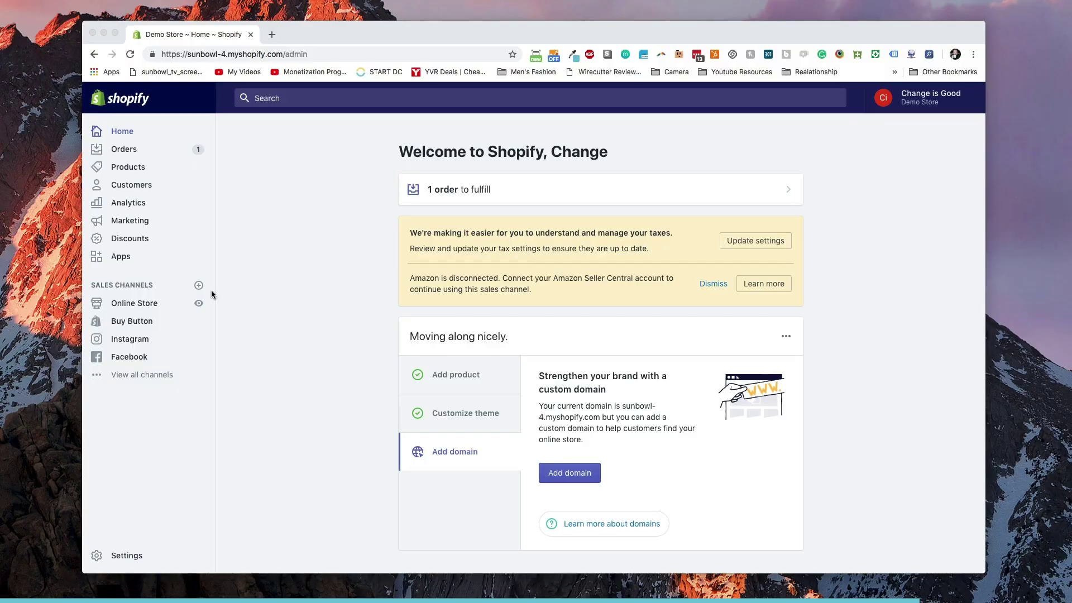
Start a new blank draft order from Orders > Drafts with Create order.
left_click(144, 150)
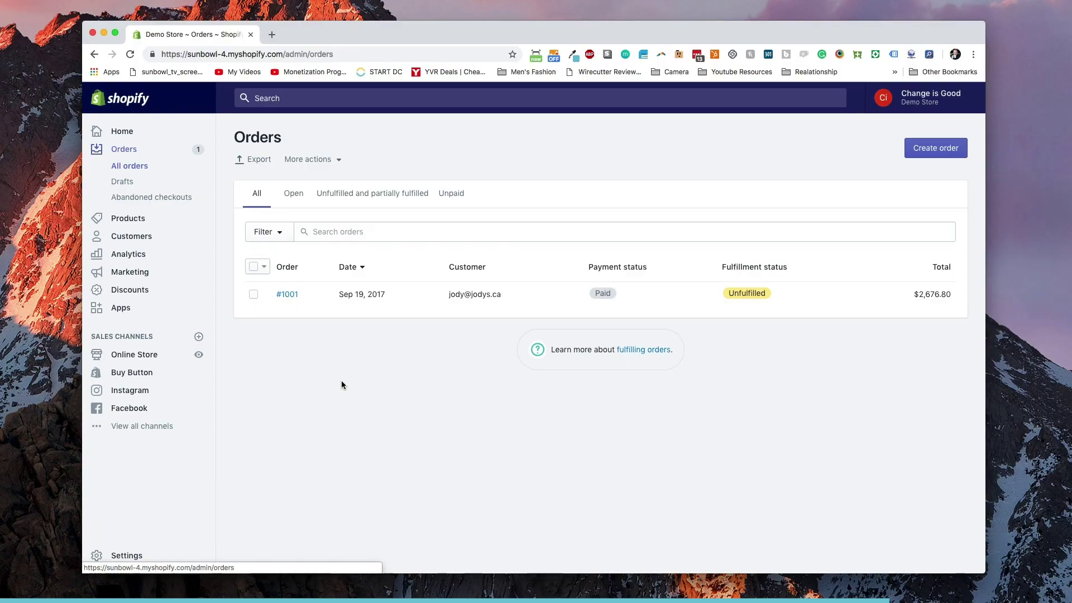
left_click(121, 183)
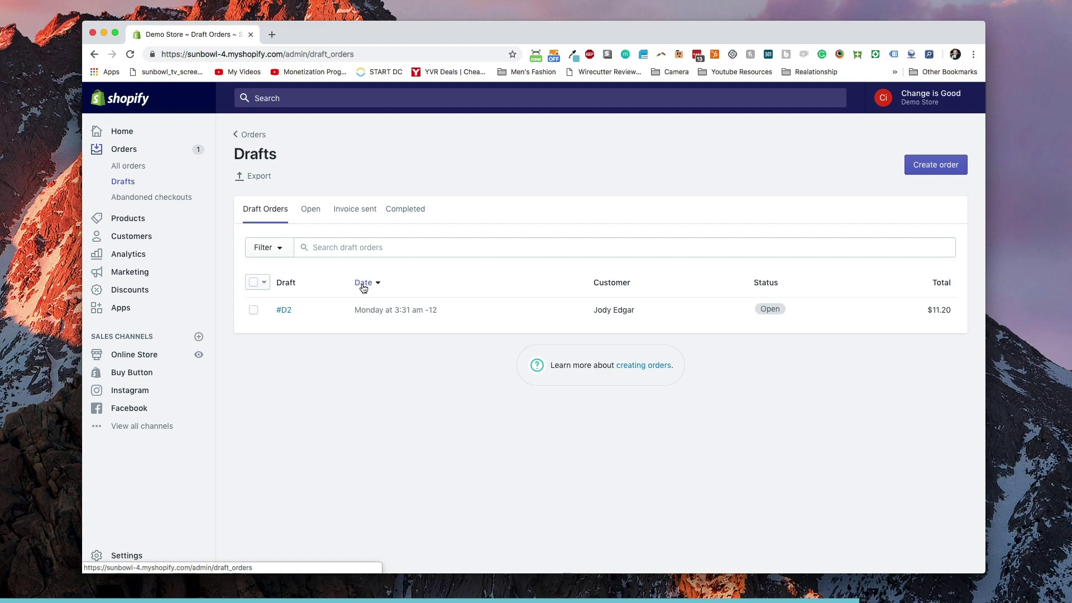
left_click(933, 173)
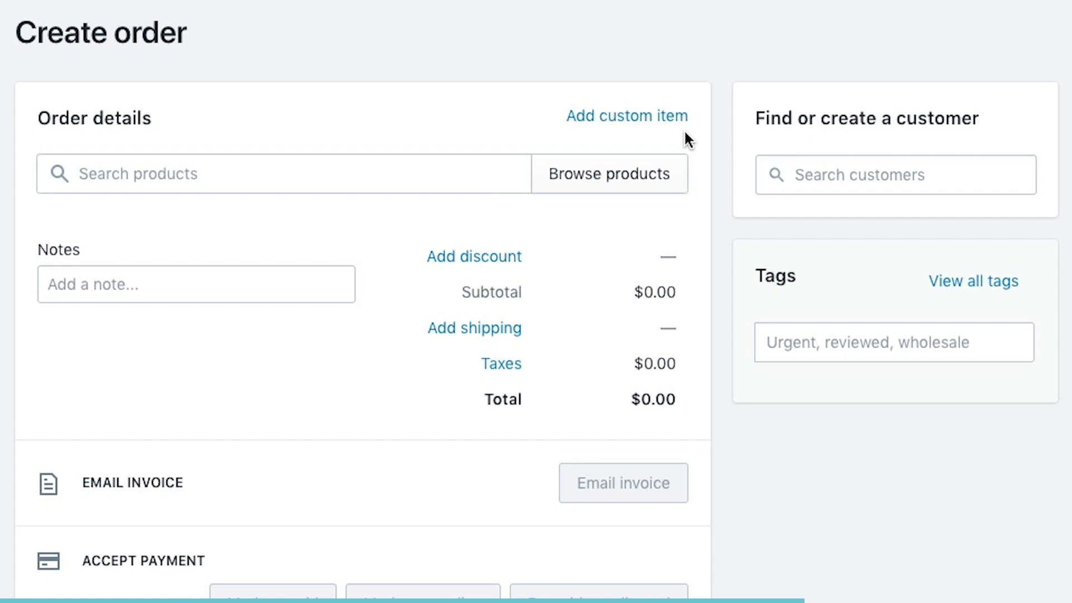
Add 3 Handbag Organizers at $10.00 each, found by searching 'Bag Organizer', for a $30.00 subtotal.
left_click(170, 168)
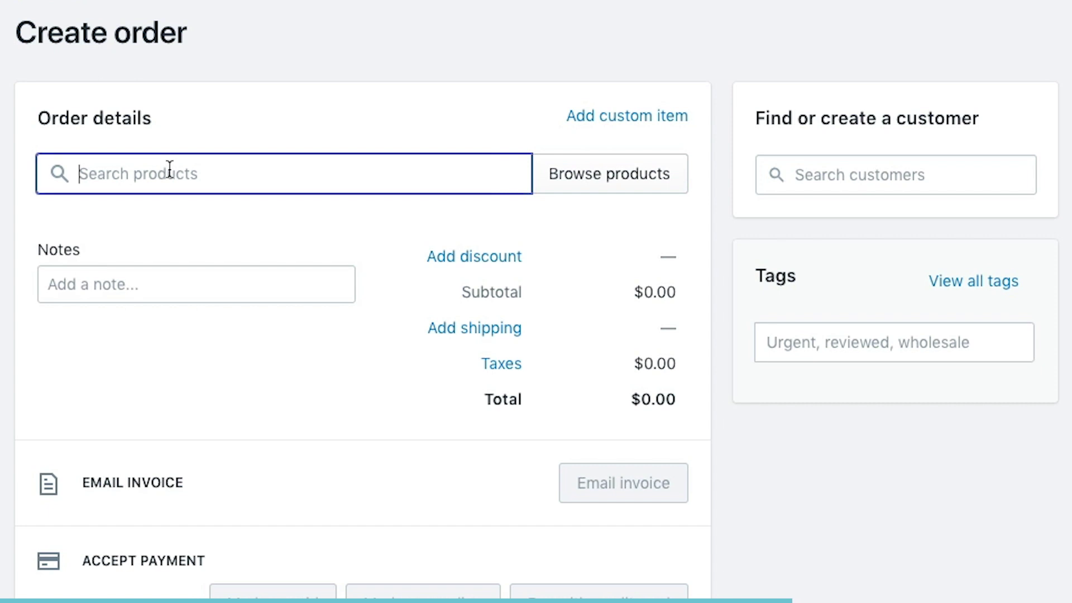
type("Bag Organizer")
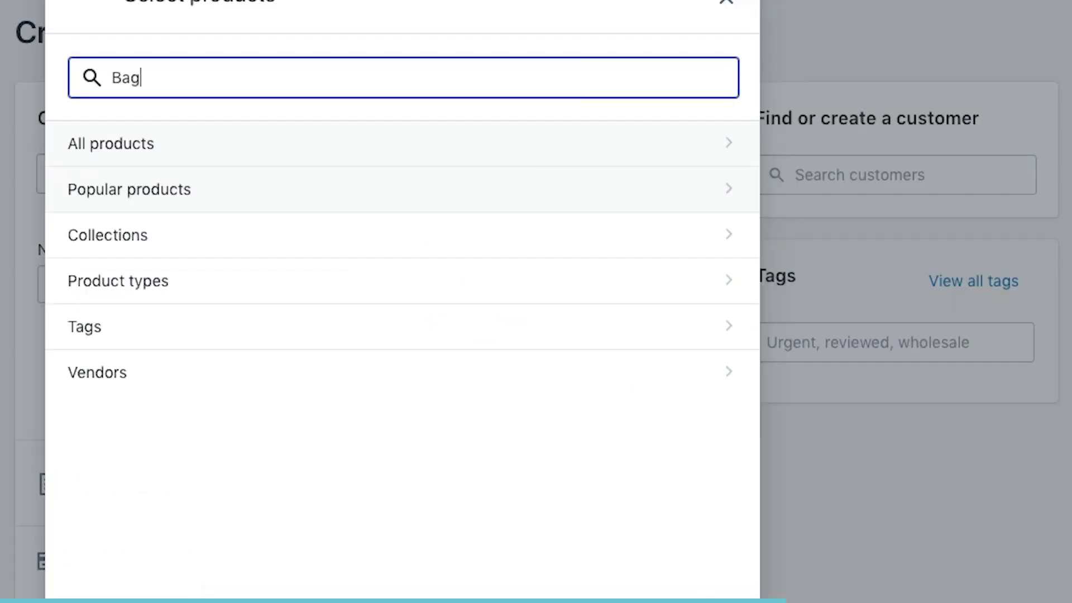
left_click(224, 159)
key("Escape")
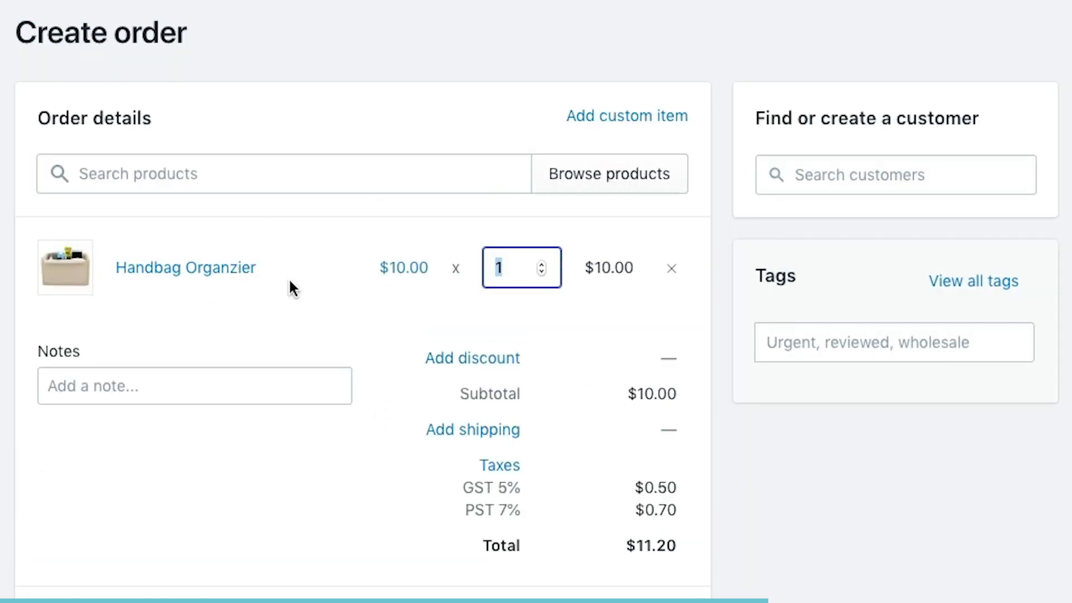
left_click(541, 265)
left_click(541, 265)
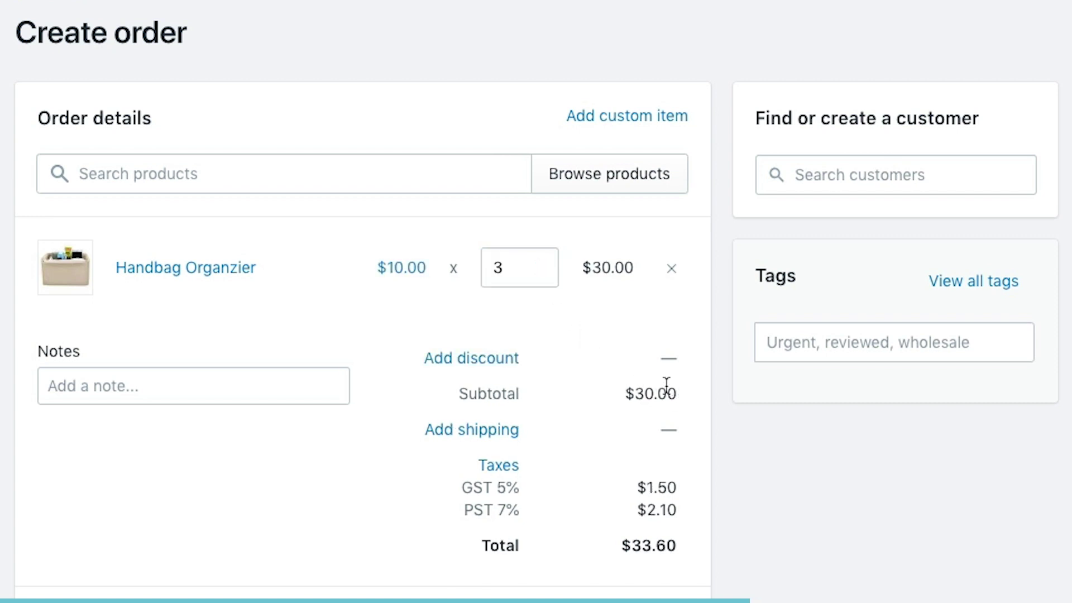
Apply a 10% item discount with reason 'Bulk say purchase', making each organizer $9.00.
left_click(410, 275)
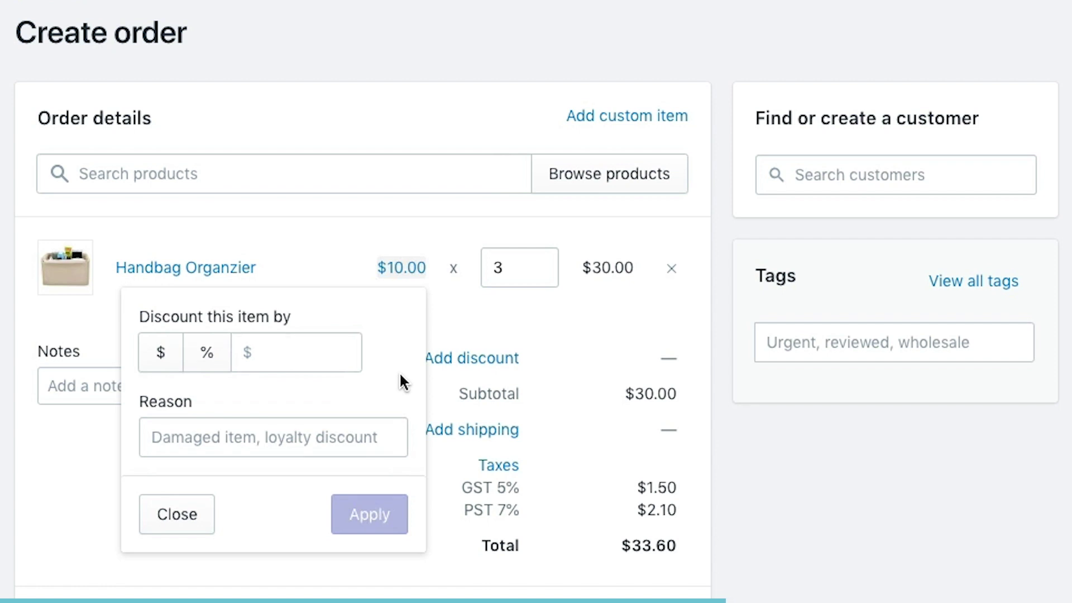
left_click(207, 353)
left_click(317, 363)
type("10")
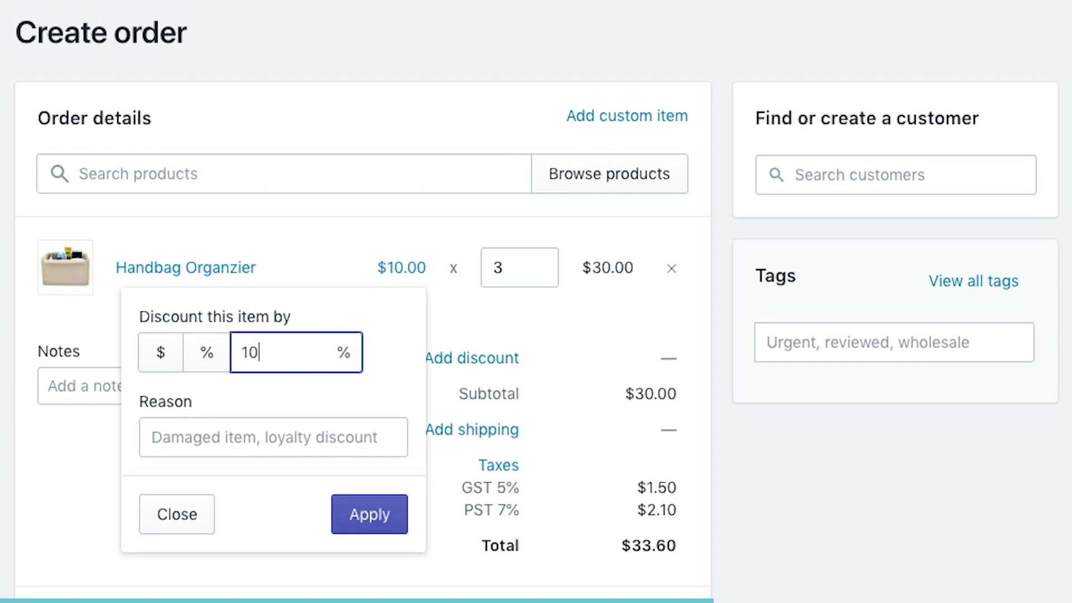
left_click(253, 464)
left_click(251, 445)
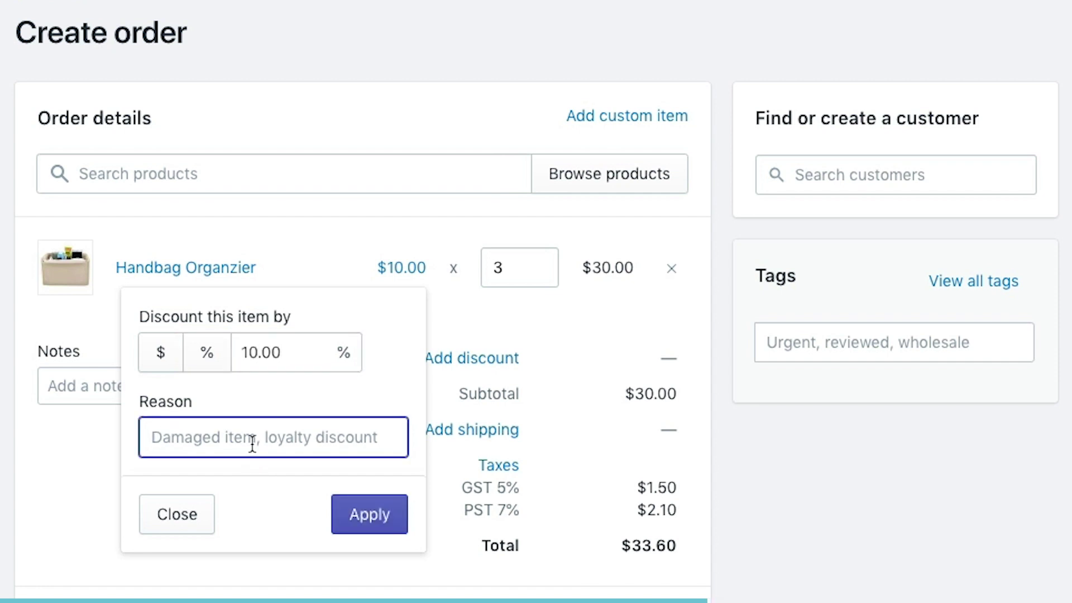
type("BU")
key("BackSpace")
type("ulk say")
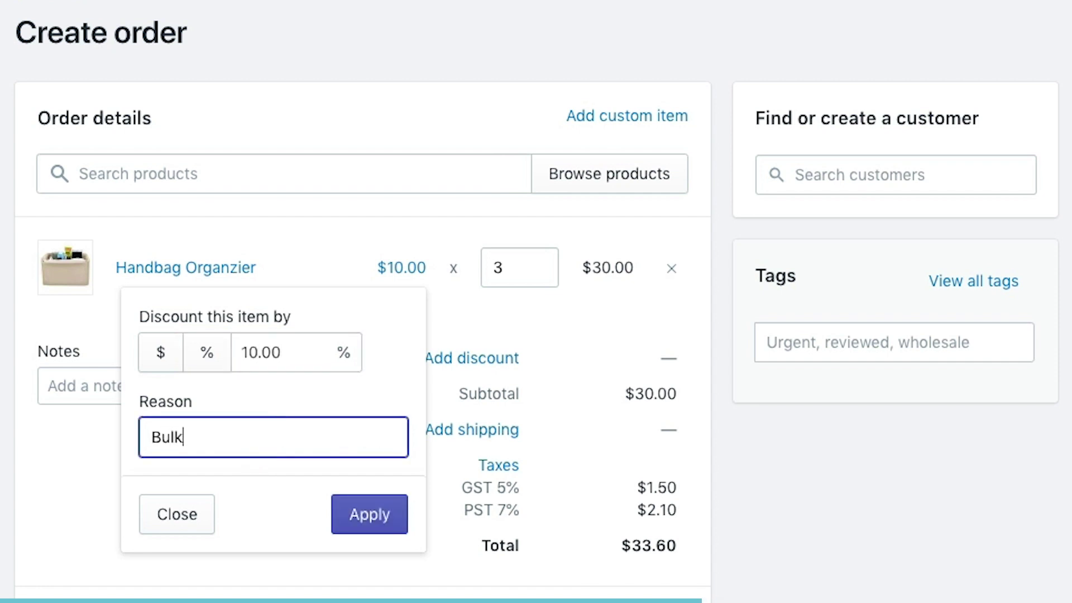
type(" purchase")
left_click(392, 517)
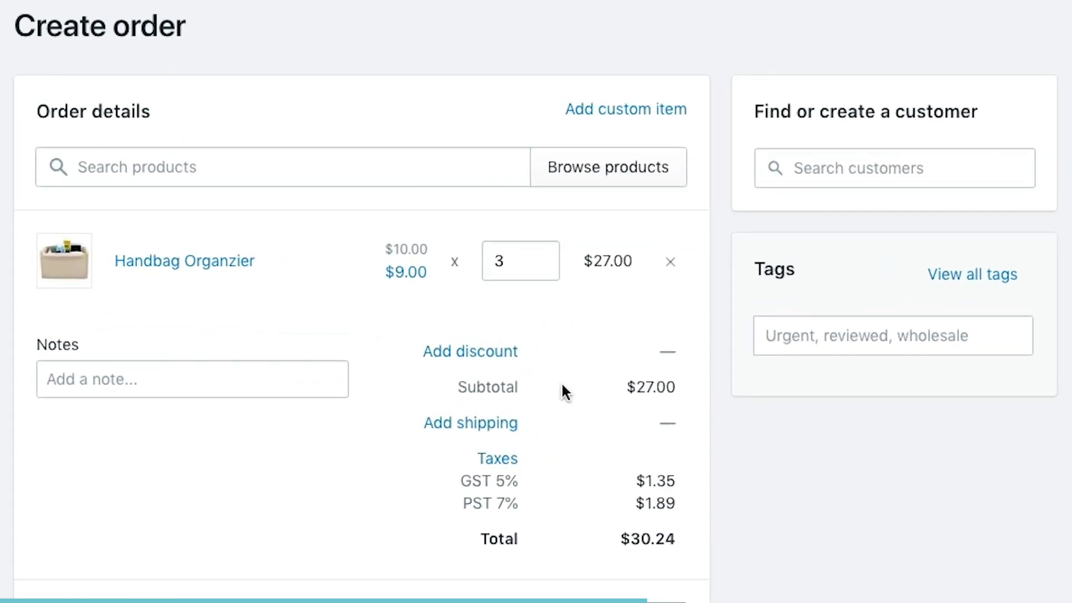
Assign the existing customer and enter the note 'Customer called in for bulk discount.'.
left_click(870, 170)
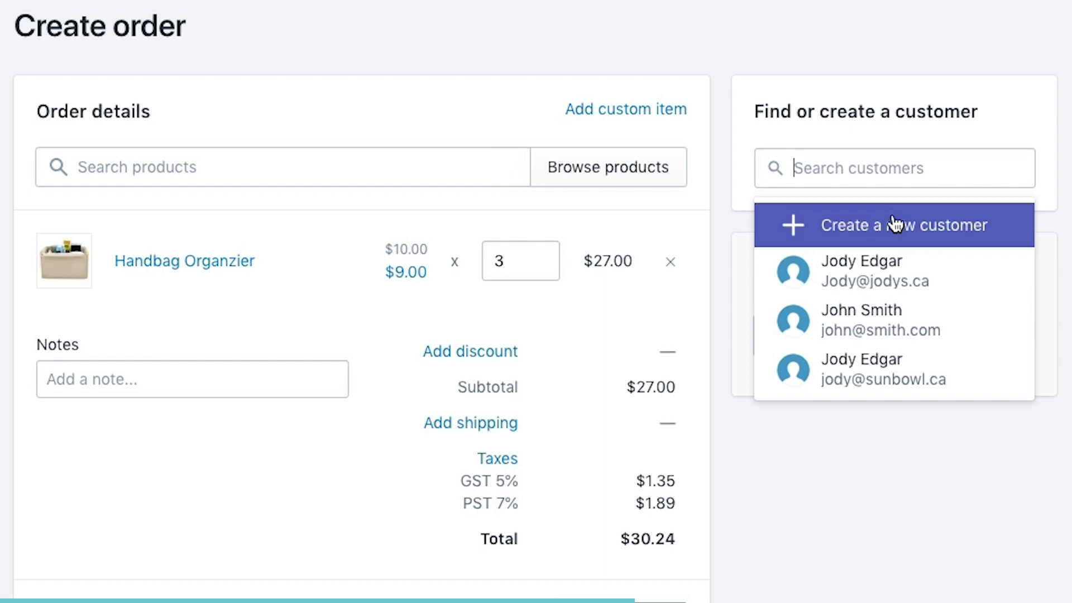
left_click(897, 277)
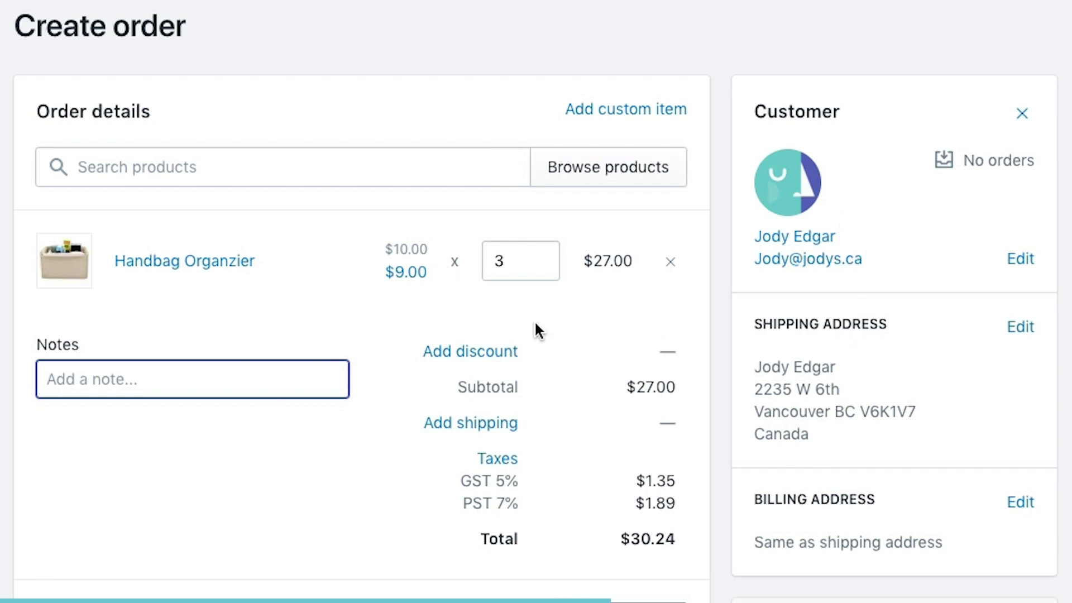
scroll(311, 316, "down", 1)
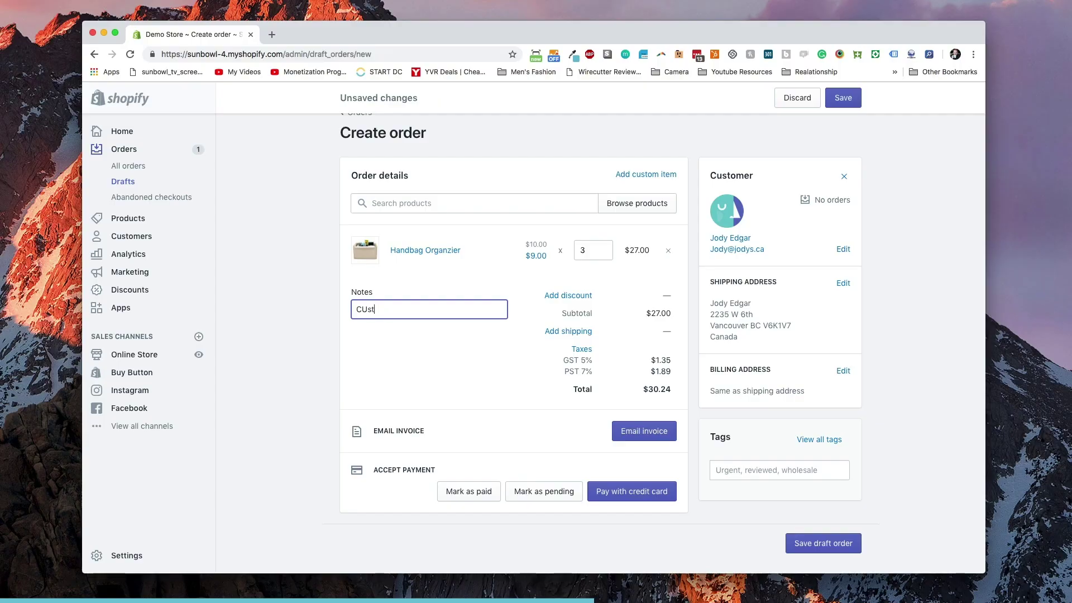
type("mer called in for builk")
key("BackSpace")
key("BackSpace")
key("BackSpace")
type("lk discount.")
left_click(525, 341)
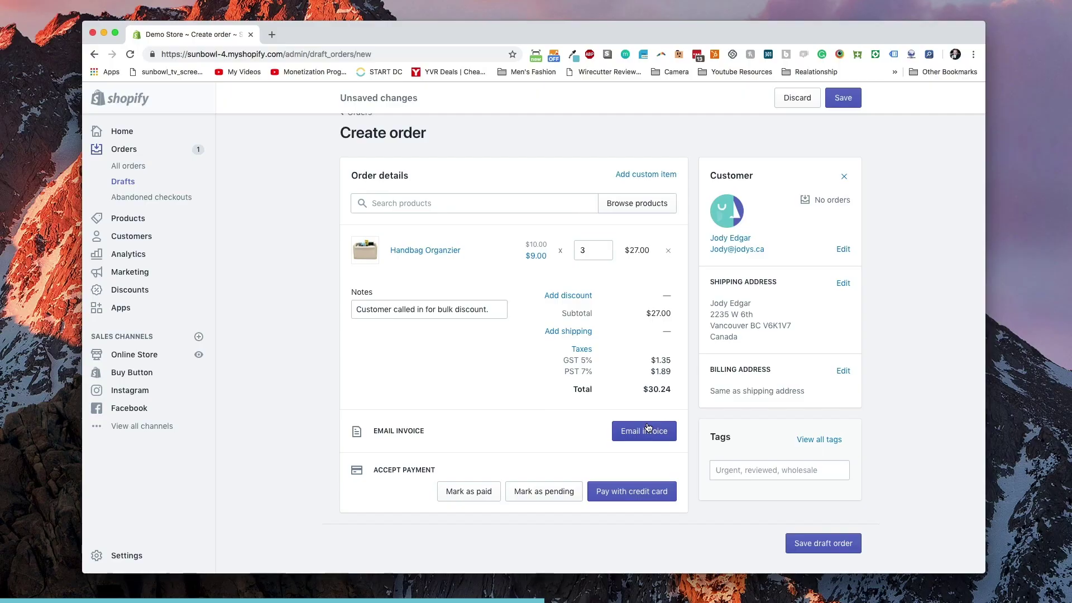
Save the draft order as #D3 with its $30.24 total.
left_click(841, 104)
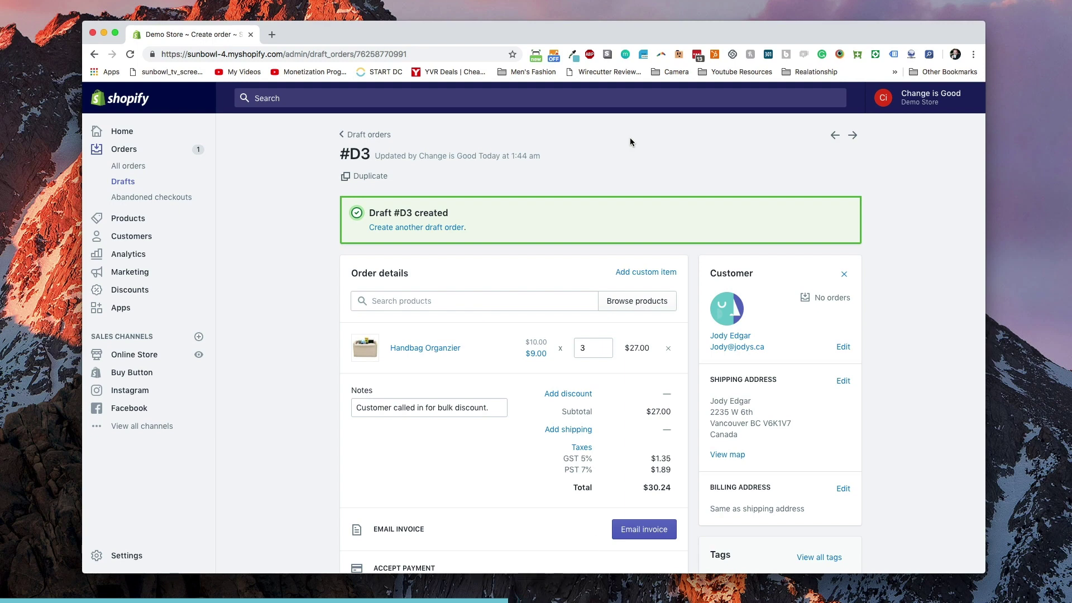
scroll(630, 142, "down", 5)
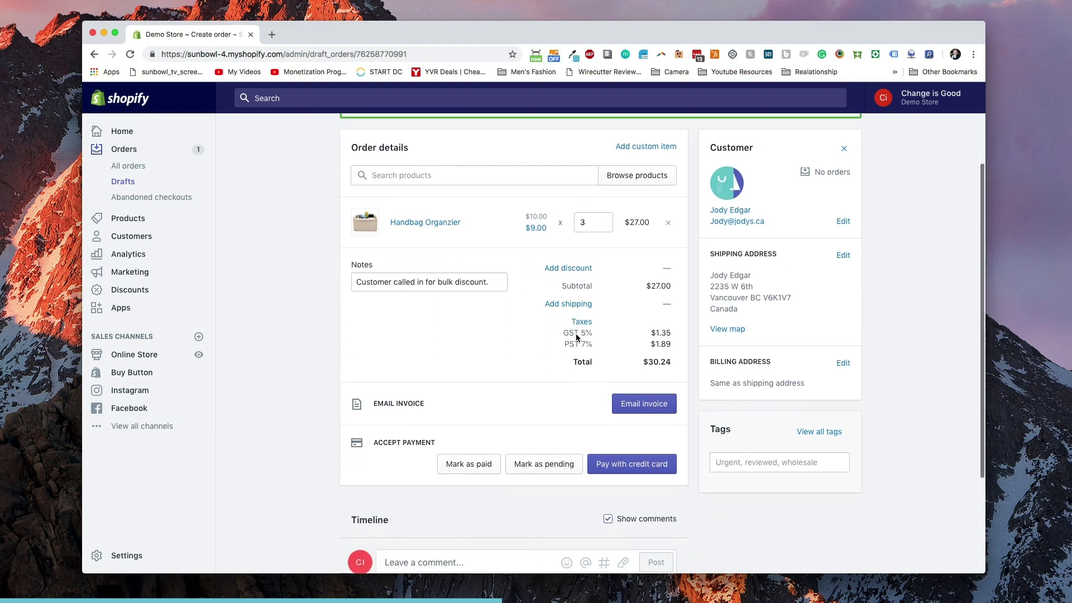
Write the invoice email message 'Please see the attached invoice for your bulk bag organizers.'.
left_click(657, 407)
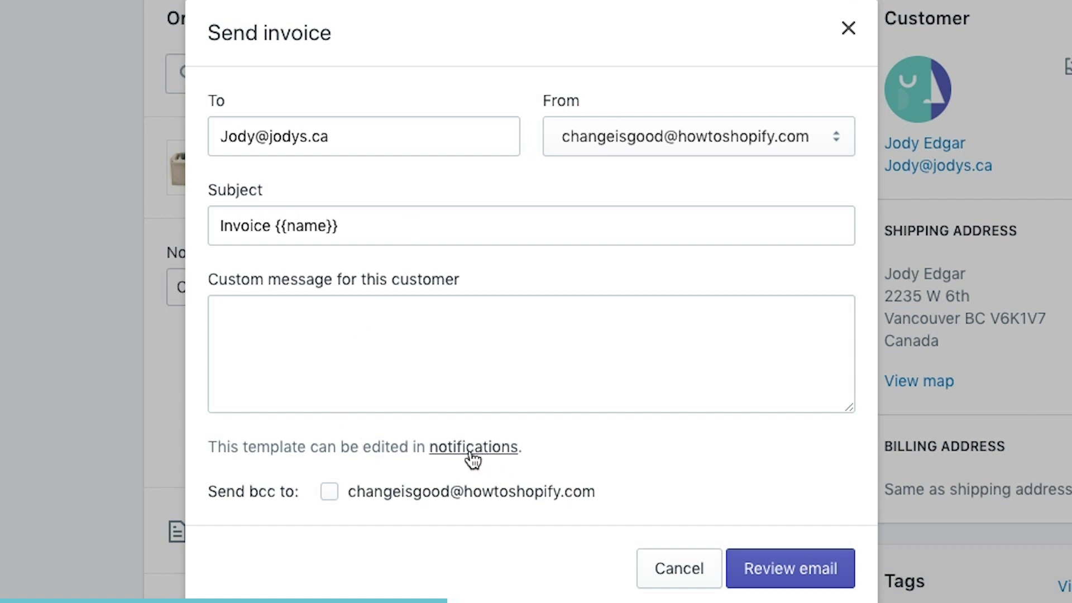
left_click(400, 347)
type("Please see the attached invoice fro")
key("BackSpace")
key("BackSpace")
key("BackSpace")
type("oor")
key("BackSpace")
key("BackSpace")
type("r your bul")
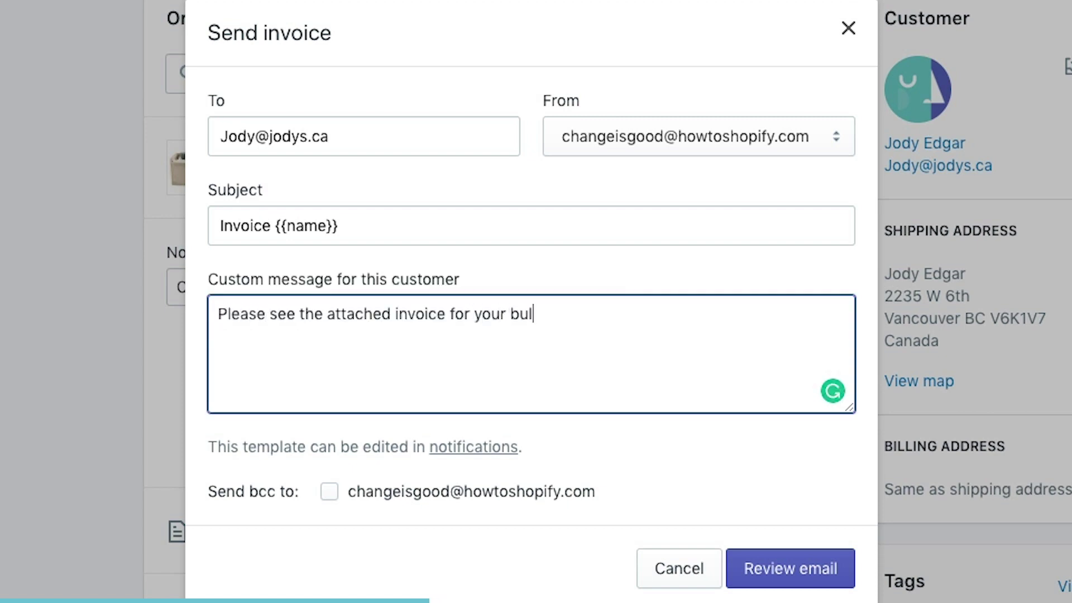
type("k bag orgnaizers.")
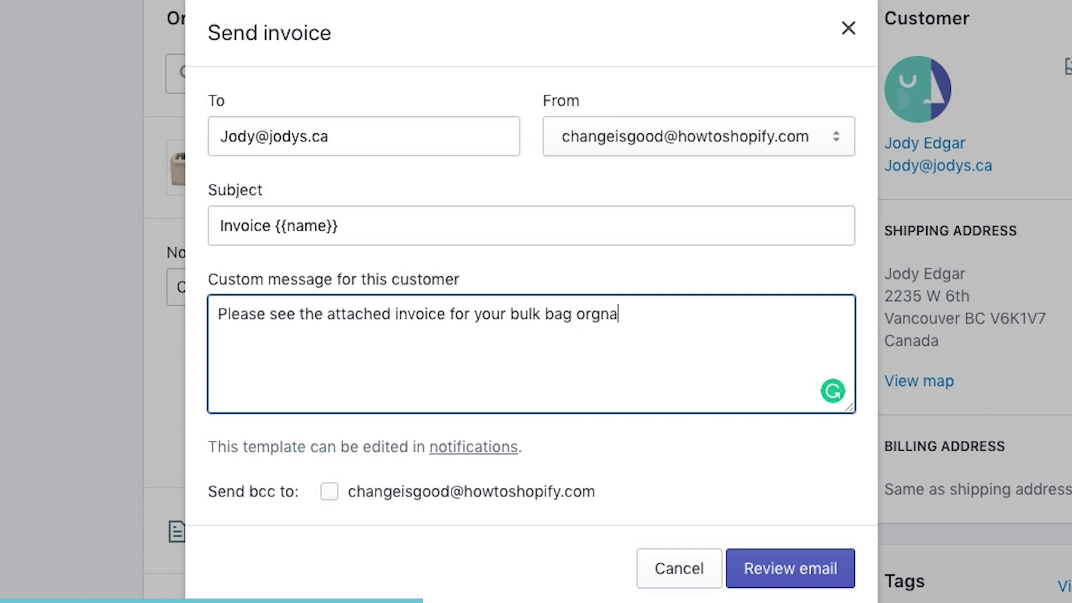
Keep the current sender address, correct 'orgnaizers' to 'organizers', and review the email.
left_click(798, 146)
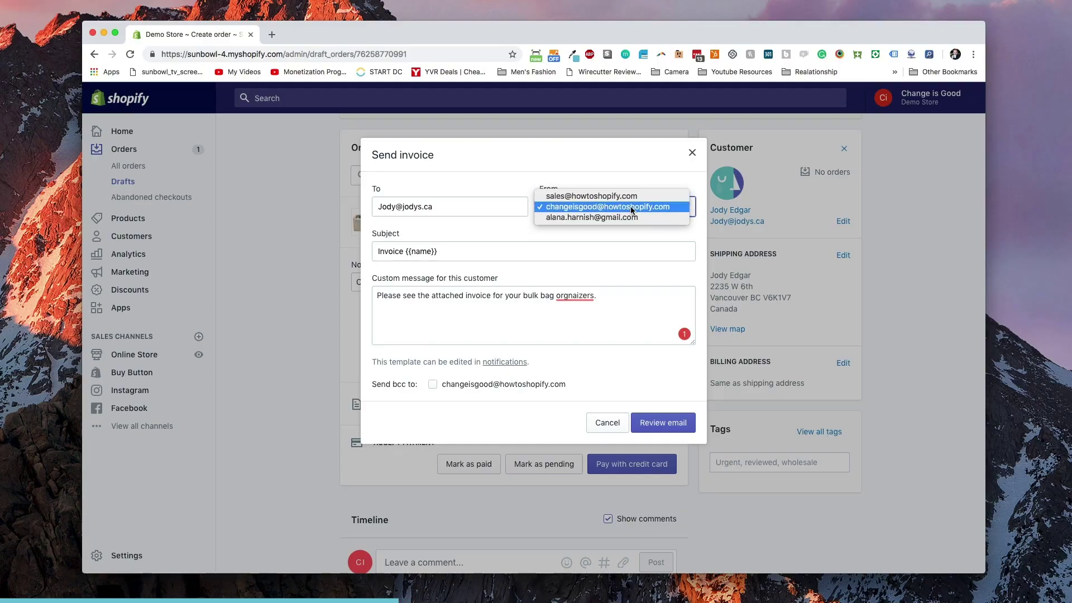
left_click(542, 231)
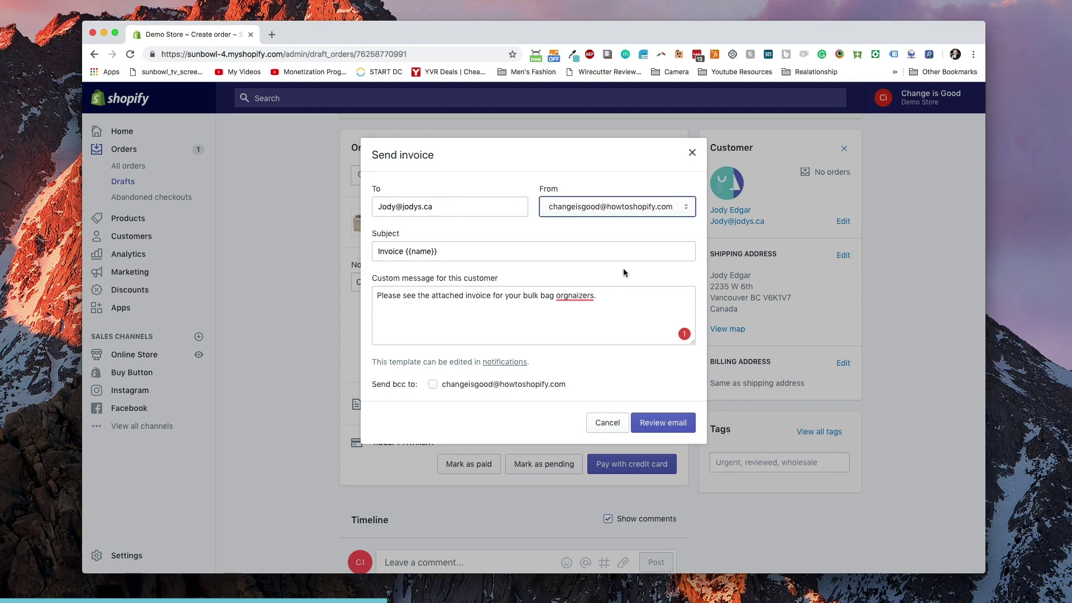
left_click(571, 295)
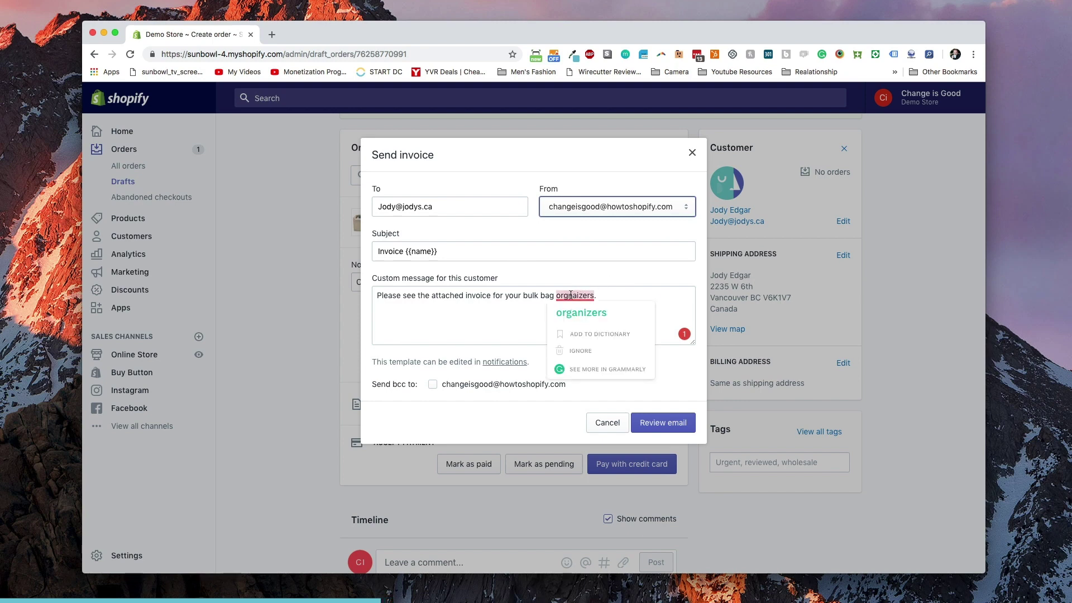
left_click(581, 313)
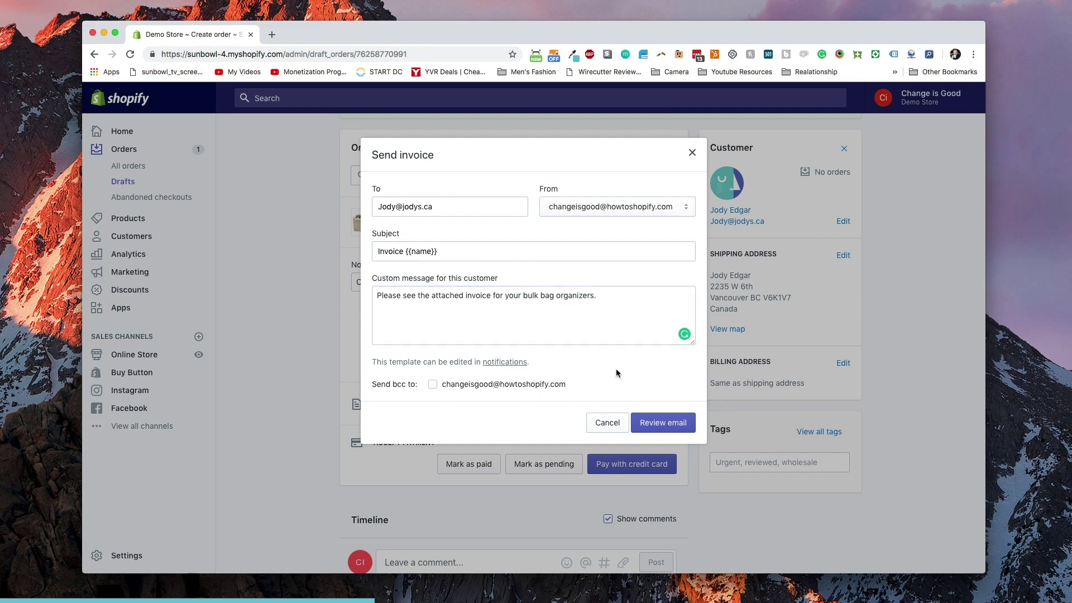
left_click(666, 422)
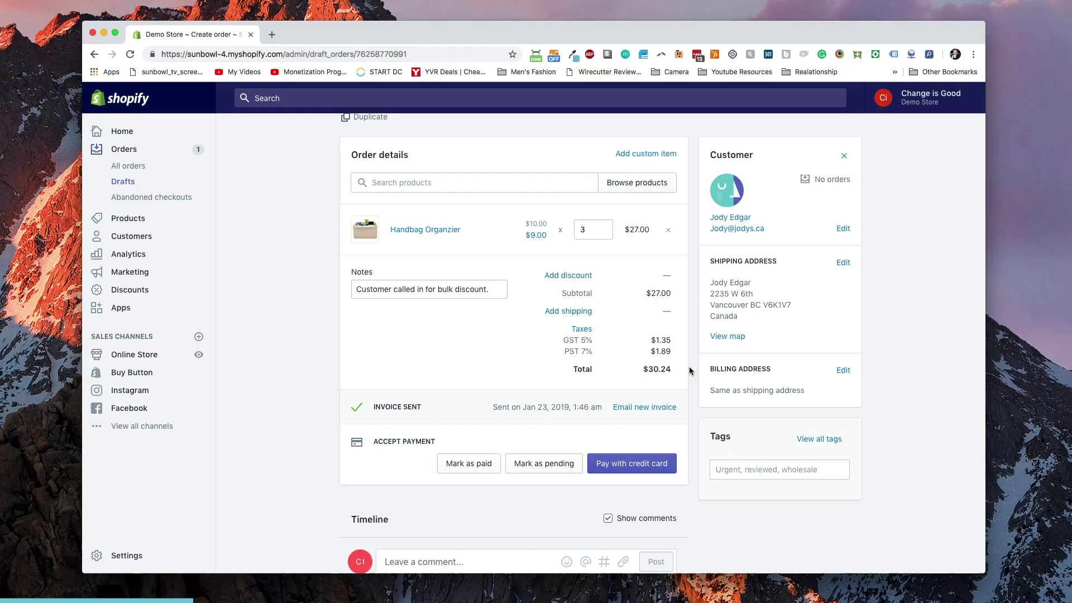
Begin marking draft #D3 as paid from its Accept payment section.
scroll(690, 367, "down", 2)
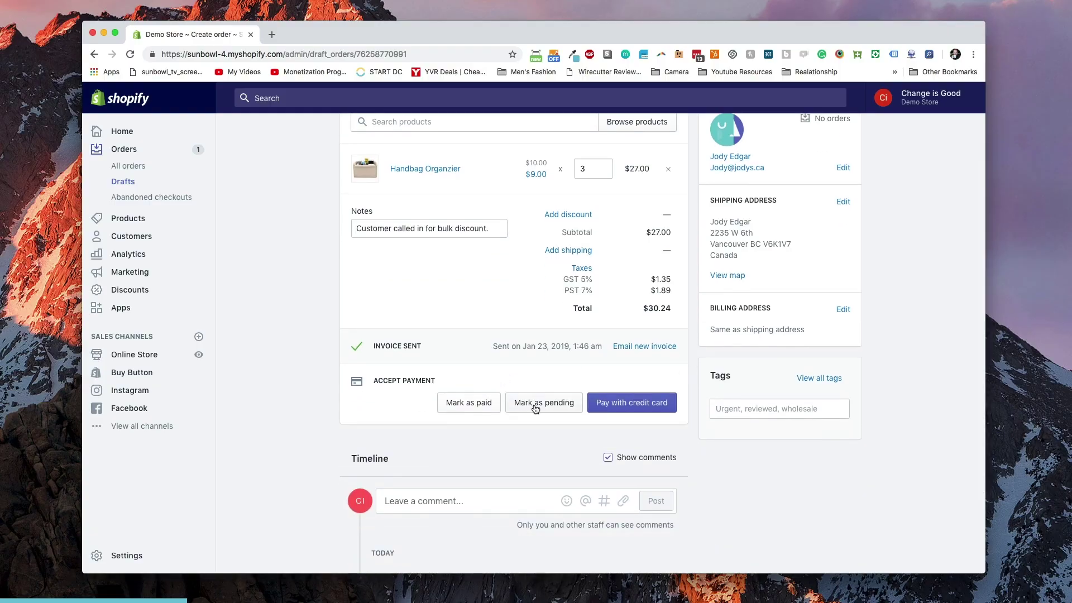
left_click(470, 403)
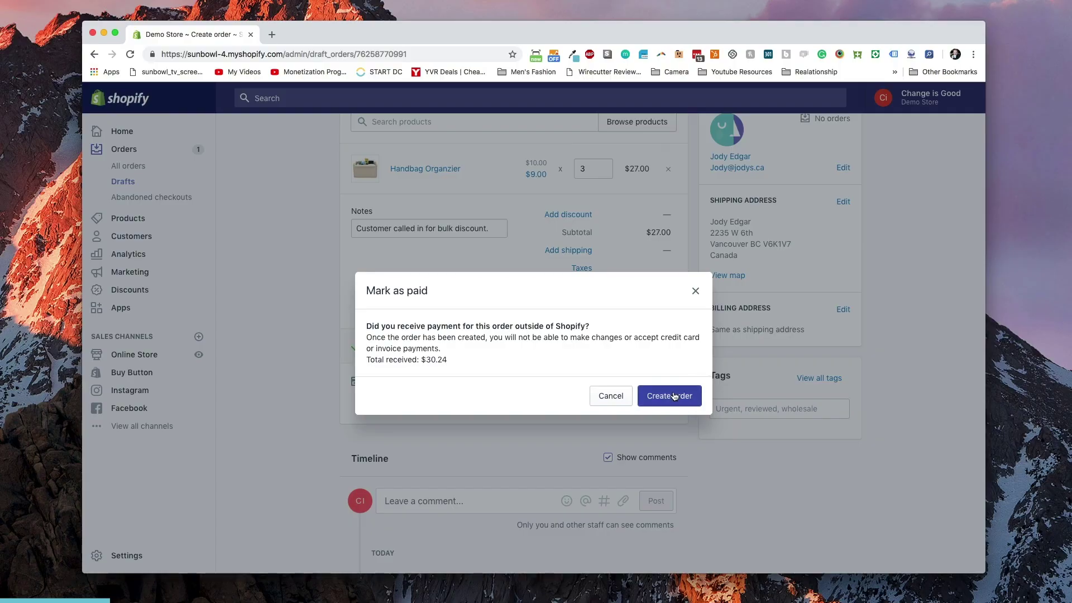
Confirm the payment, creating paid, unfulfilled order #1002 for $30.24.
left_click(674, 396)
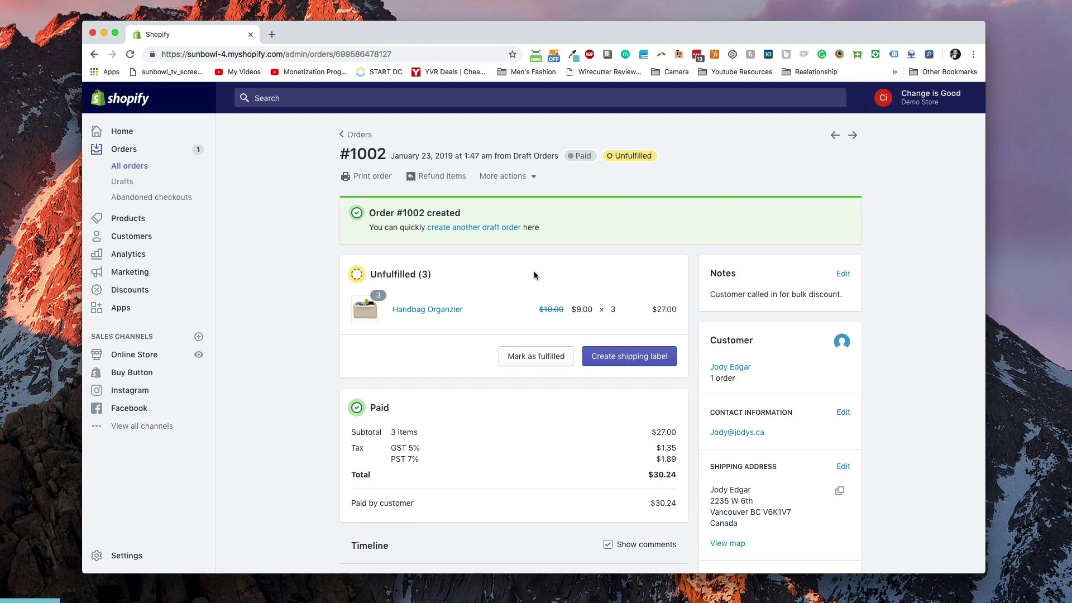
scroll(535, 273, "down", 2)
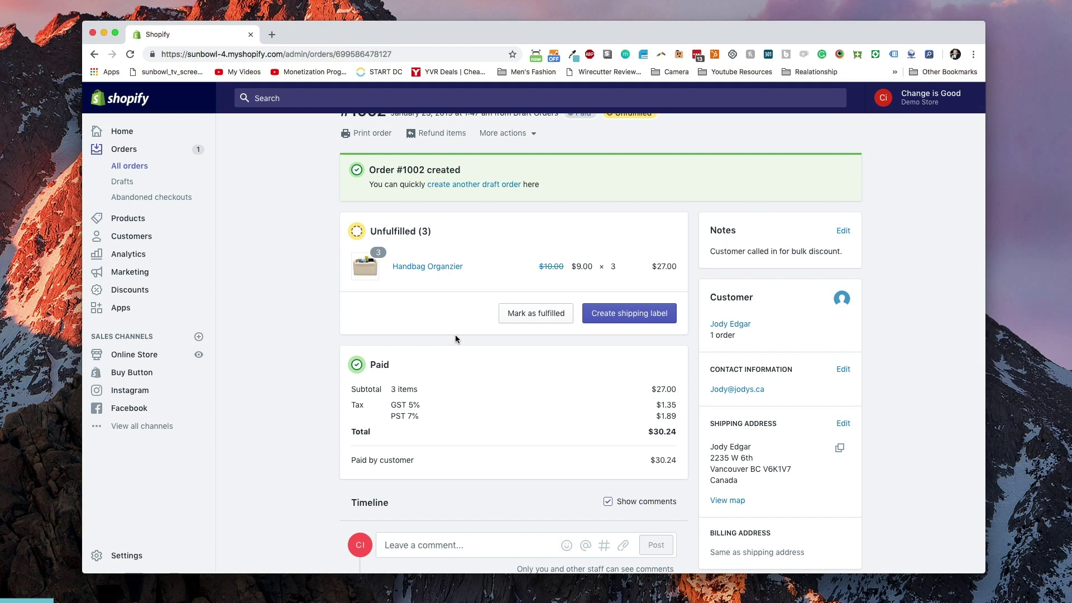